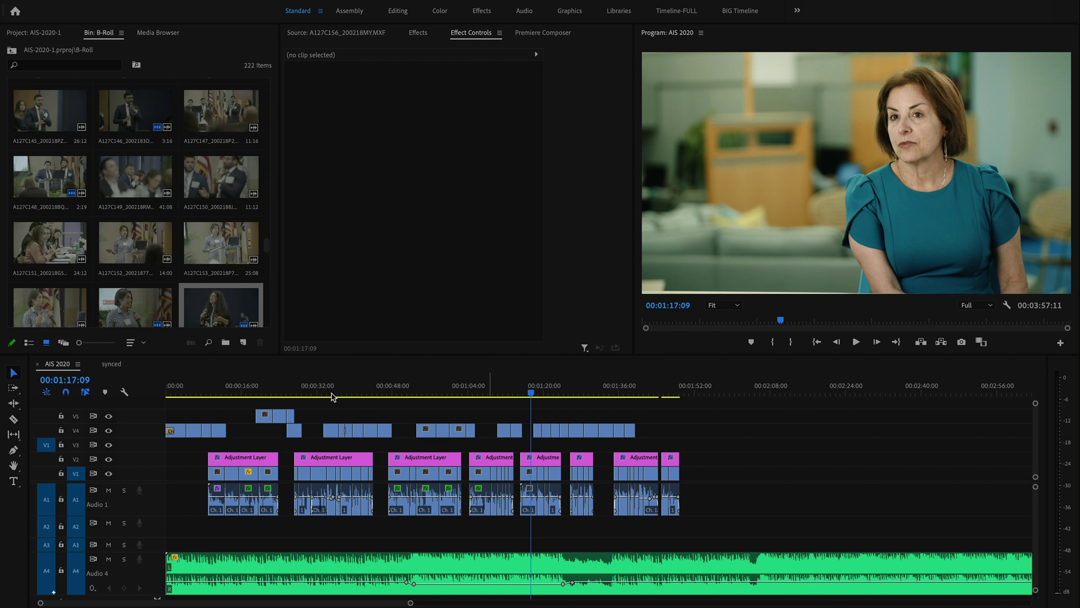
Scrub the sequence to the interview clip and zoom the timeline in on it
drag(355, 392, 528, 394)
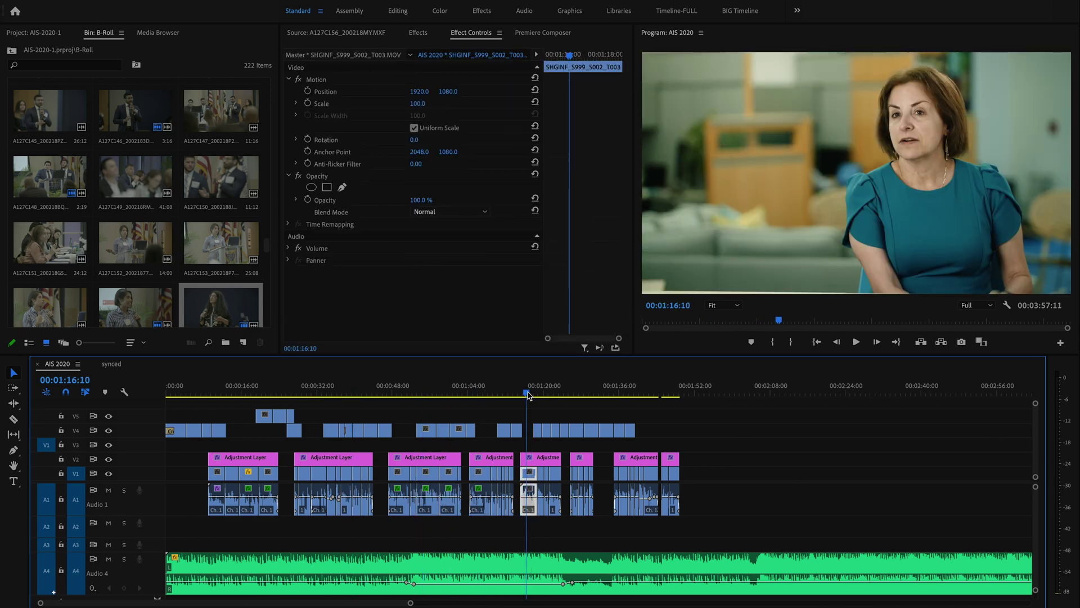
key(equal)
key(equal)
key(equal)
key(equal)
key(equal)
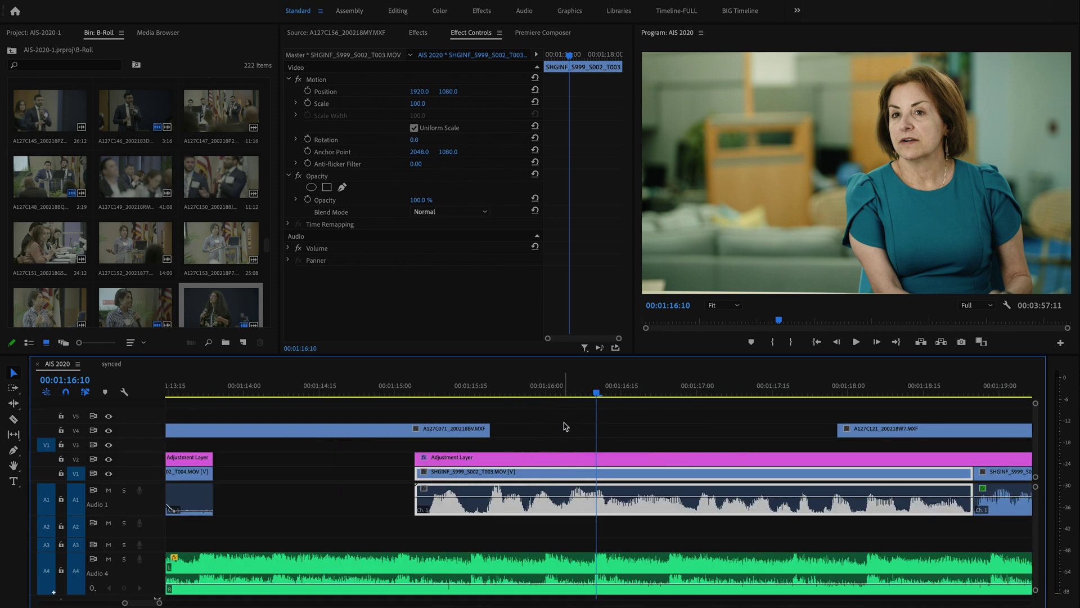
scroll(565, 426, right, 2)
scroll(566, 426, right, 1)
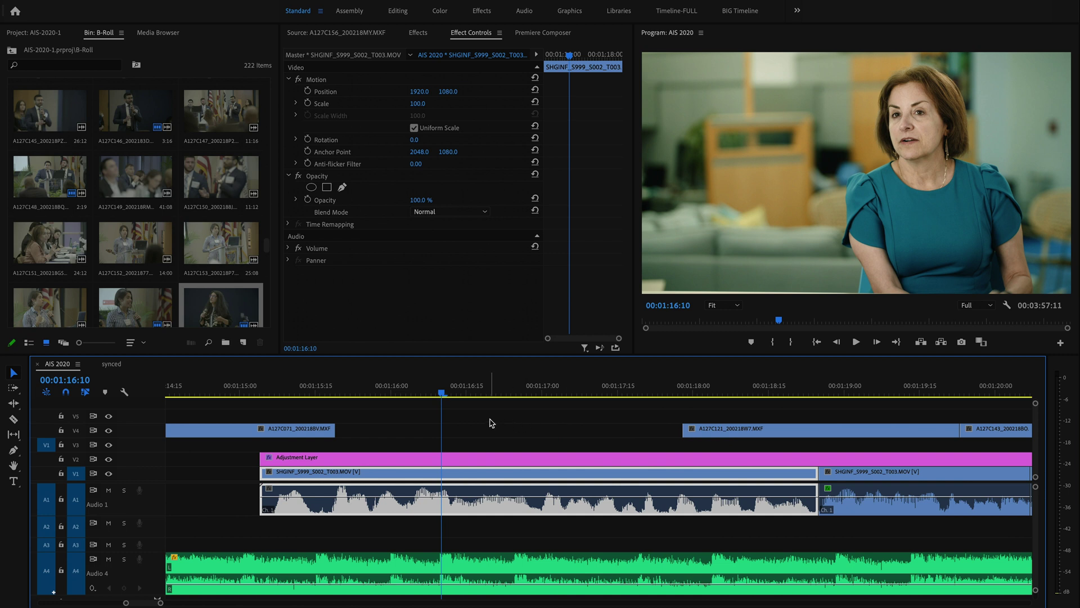
Play the interview clip from 01:15:04 and reframe the zoomed timeline around it
click(260, 393)
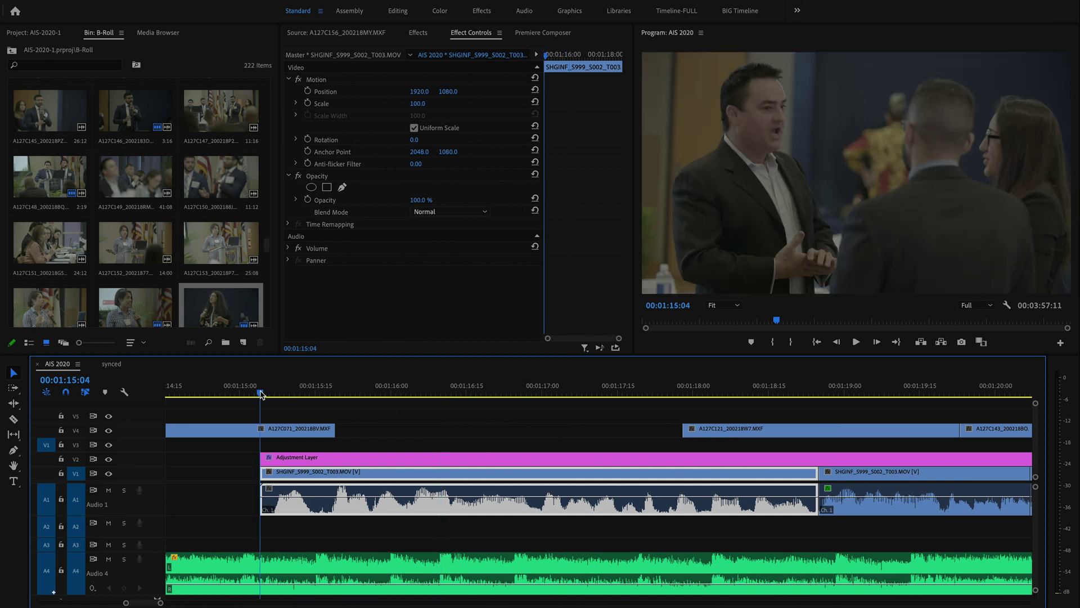
key(space)
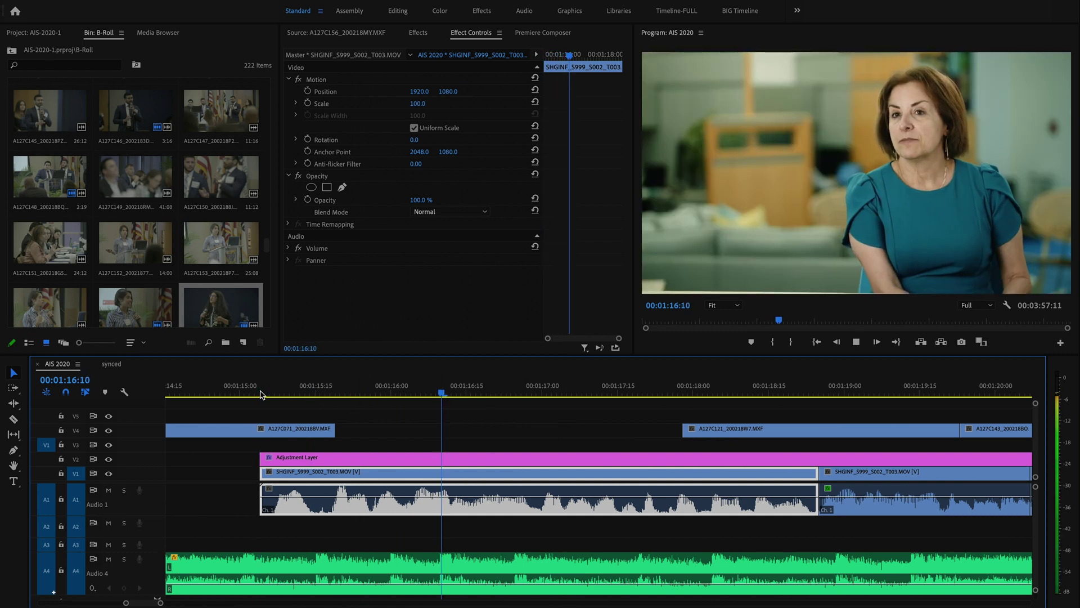
key(space)
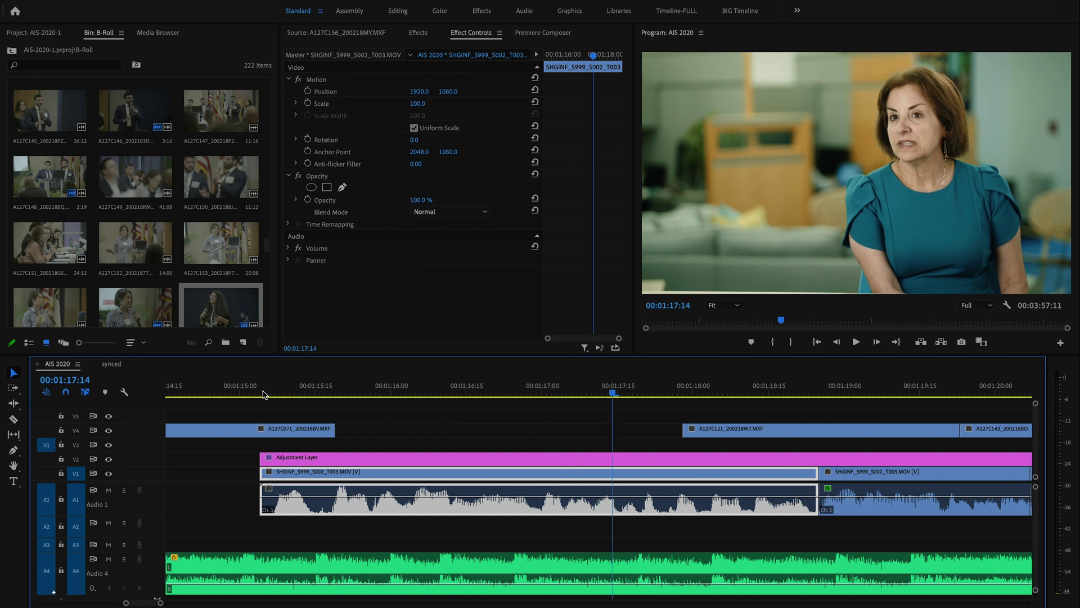
click(262, 394)
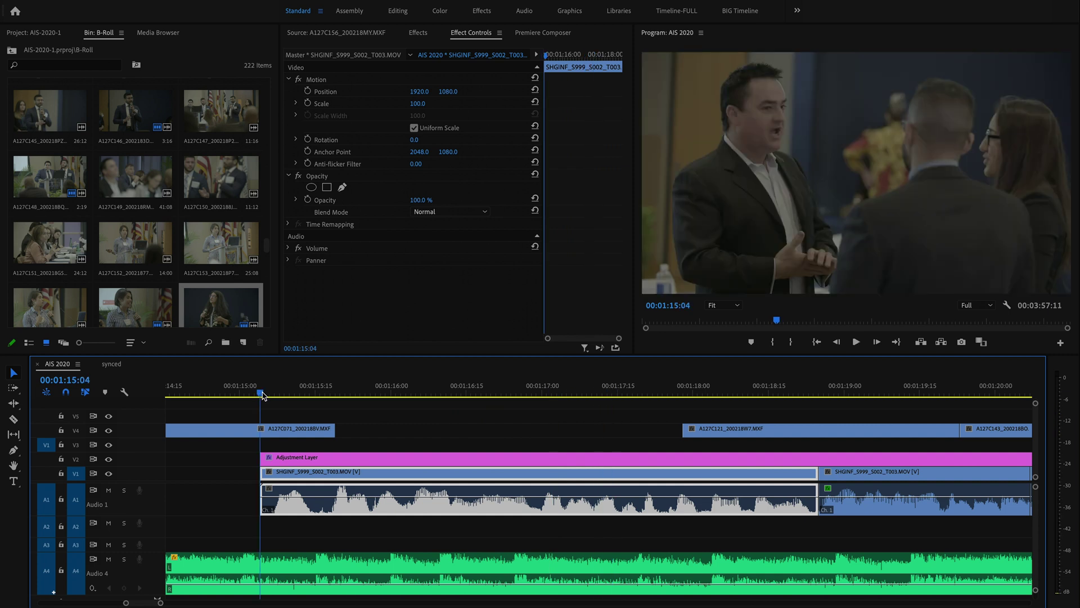
key(minus)
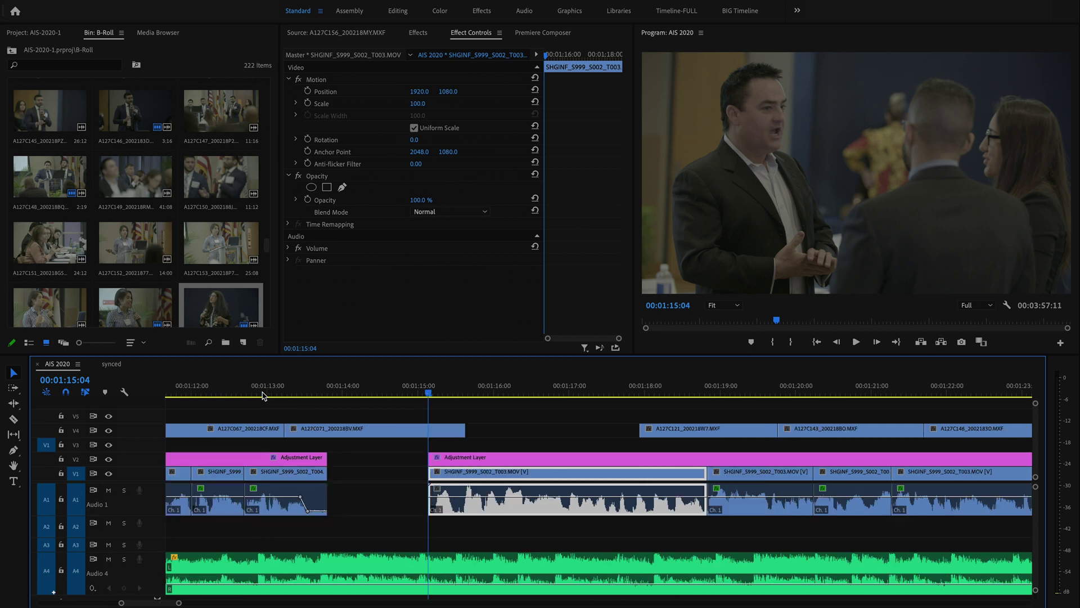
key(equal)
key(equal)
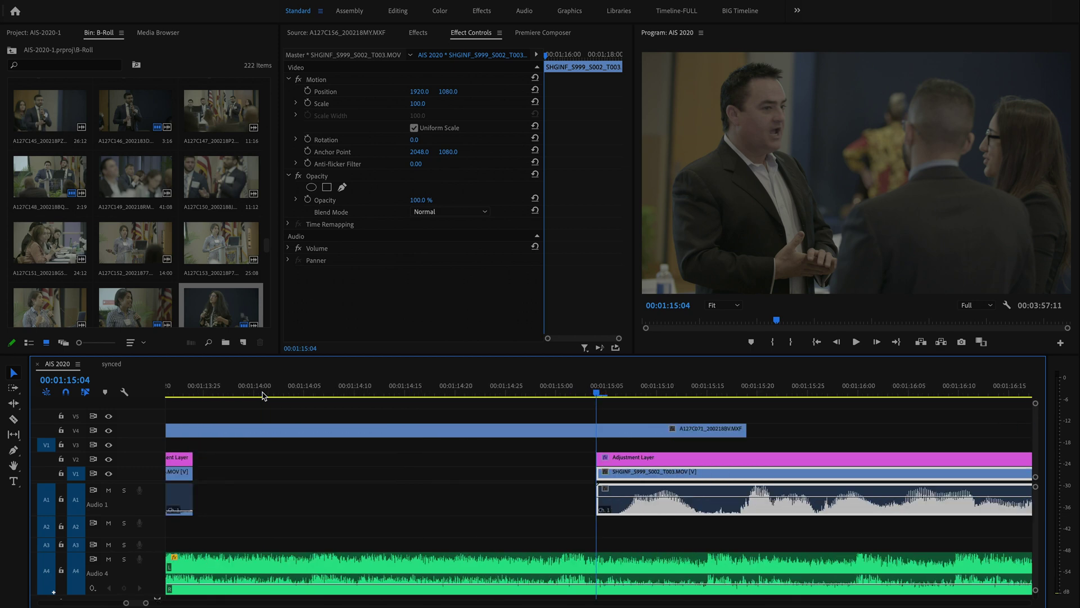
scroll(510, 473, down, 5)
scroll(509, 506, up, 2)
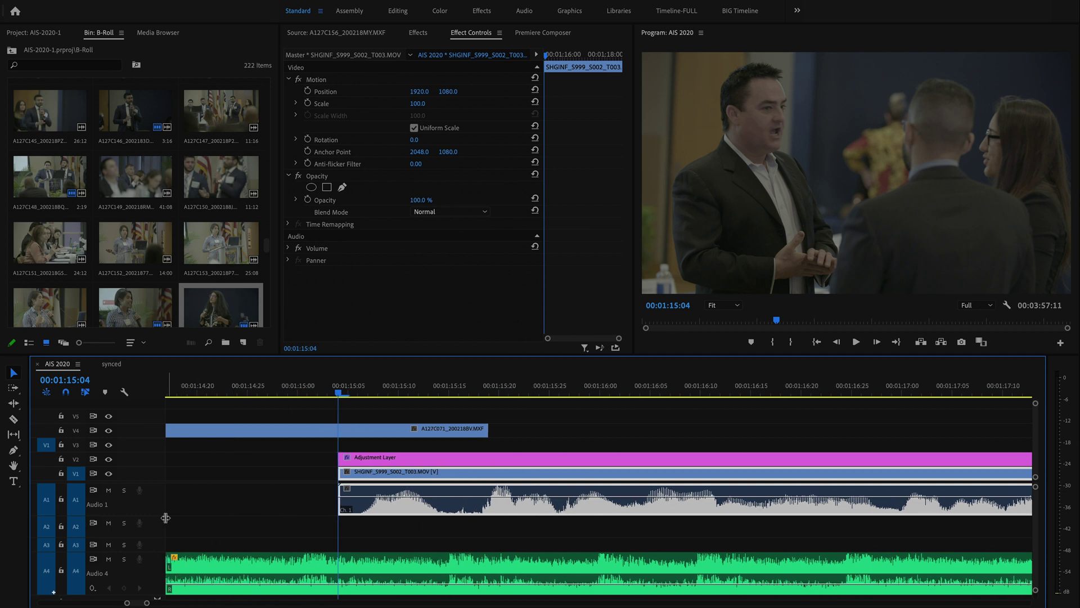
Make the Audio 1 track taller and replay the clip from 01:15:04 to hear the click
drag(163, 516, 165, 552)
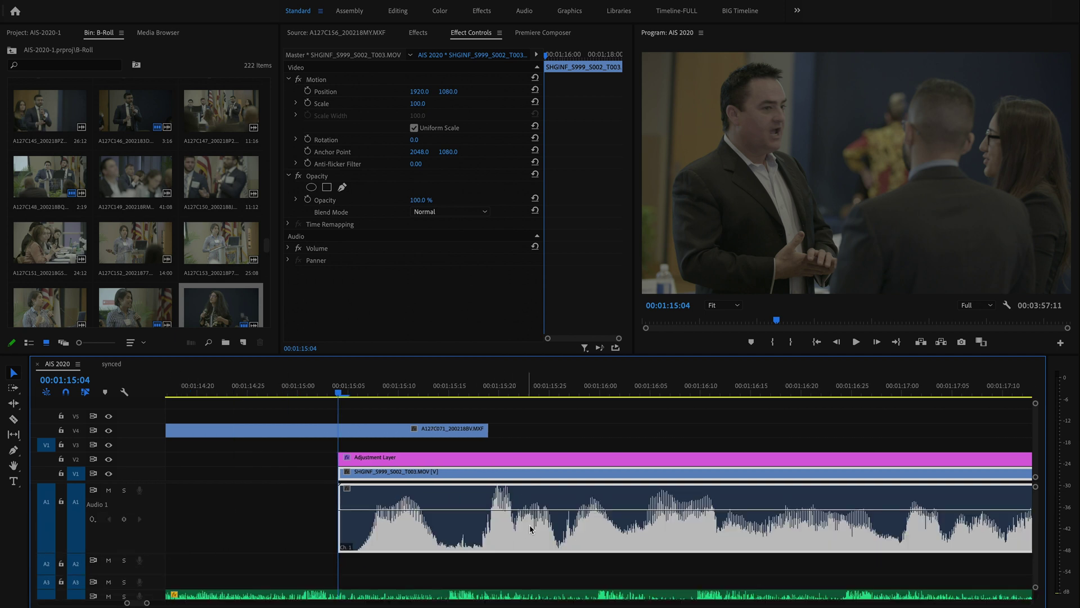
key(space)
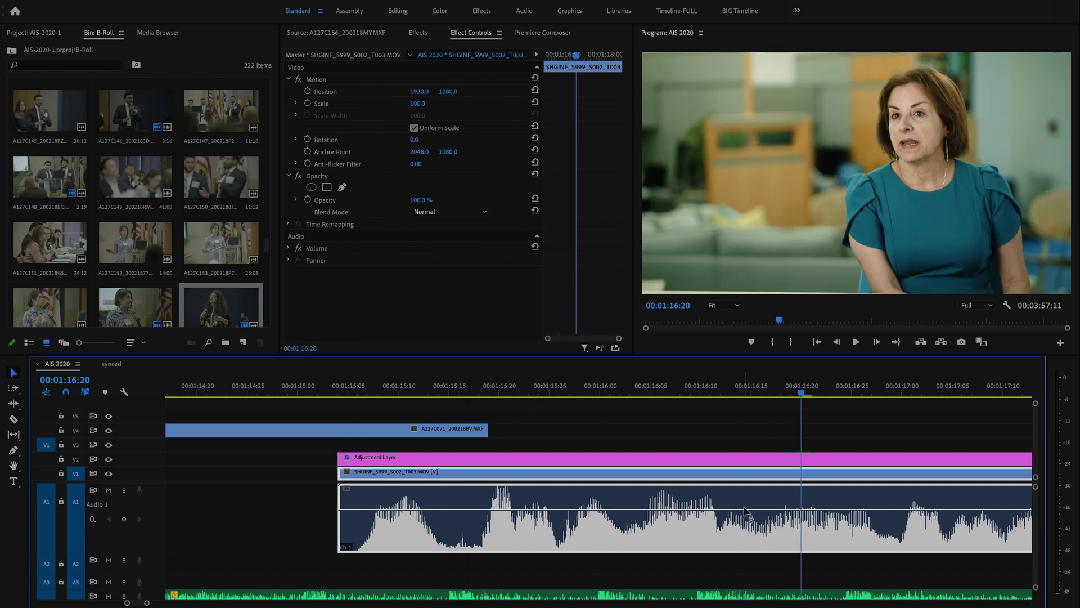
scroll(415, 528, down, 3)
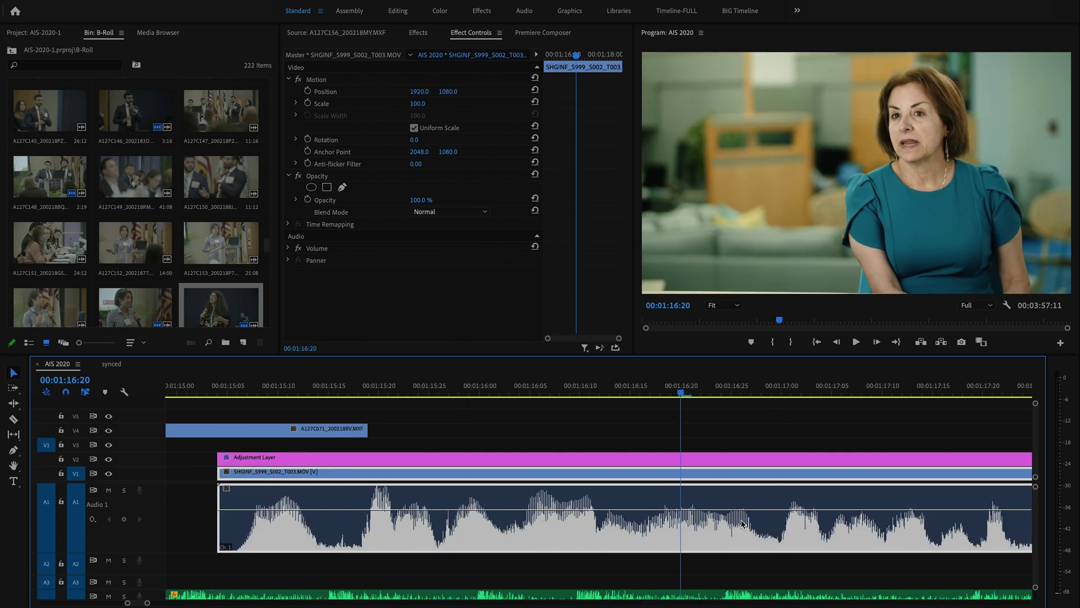
click(201, 393)
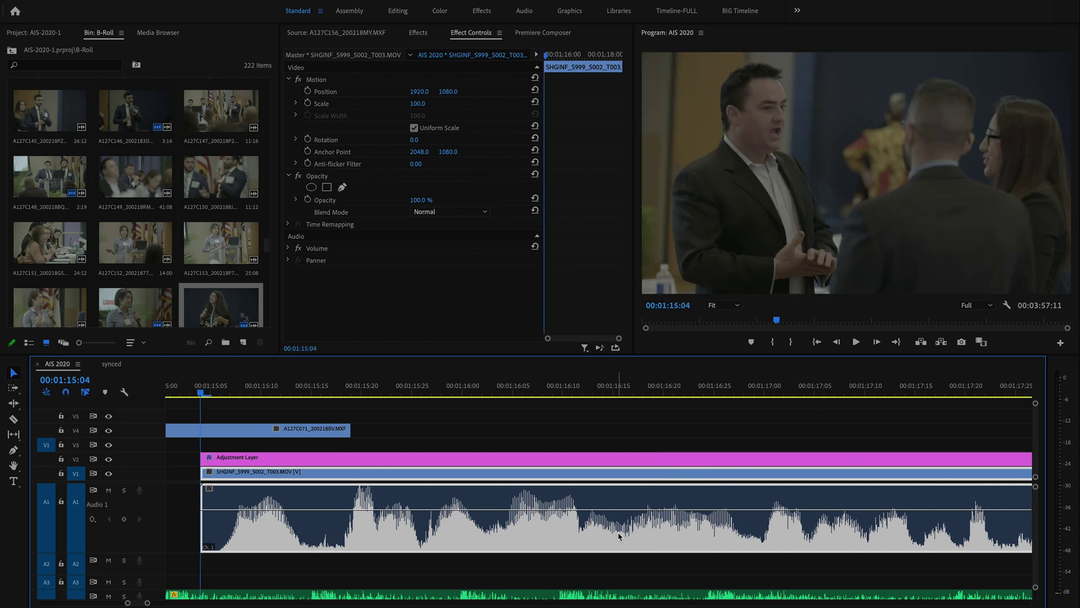
key(space)
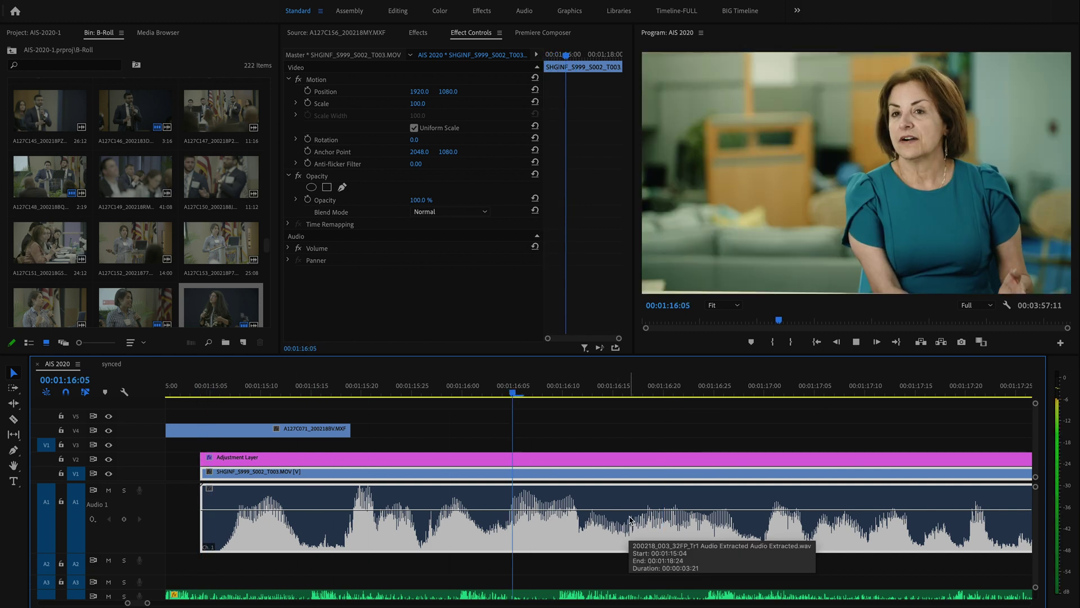
key(space)
Save the project and send the interview audio clip to Adobe Audition for editing
key(ctrl+s)
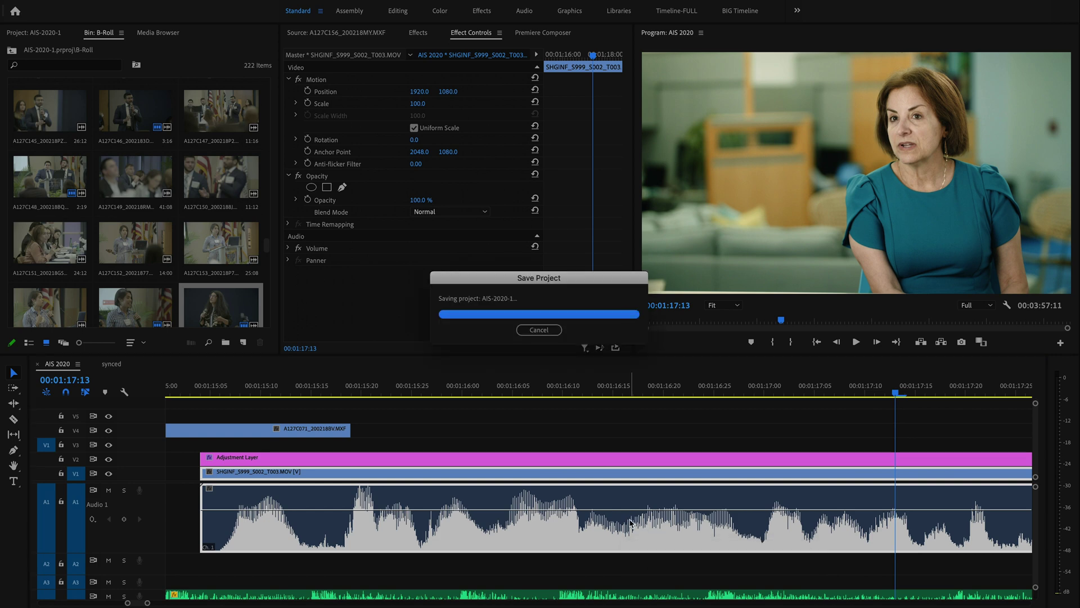
key(minus)
key(minus)
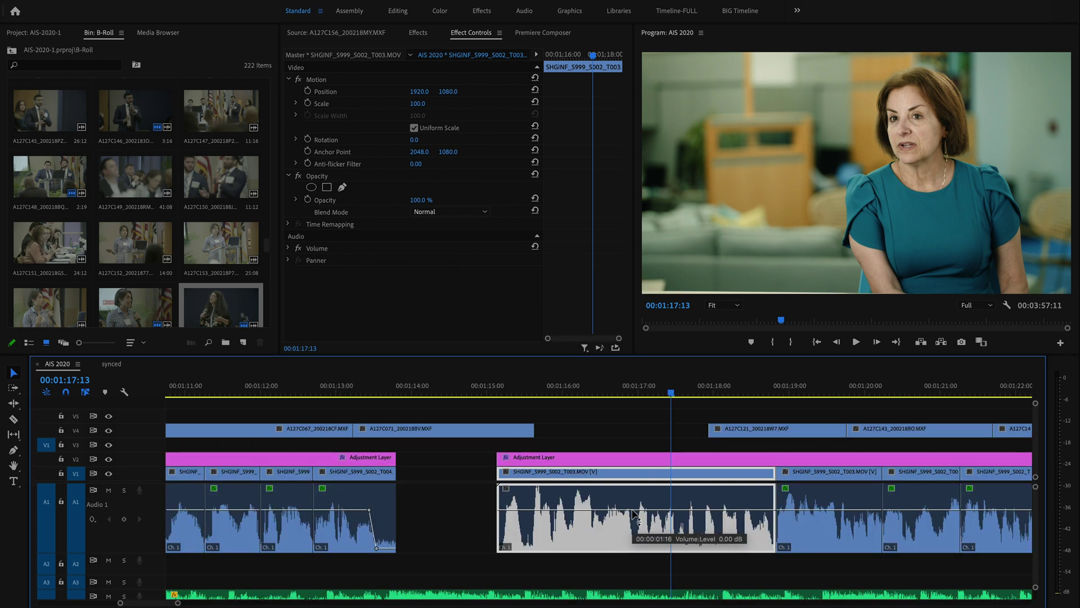
scroll(633, 516, down, 3)
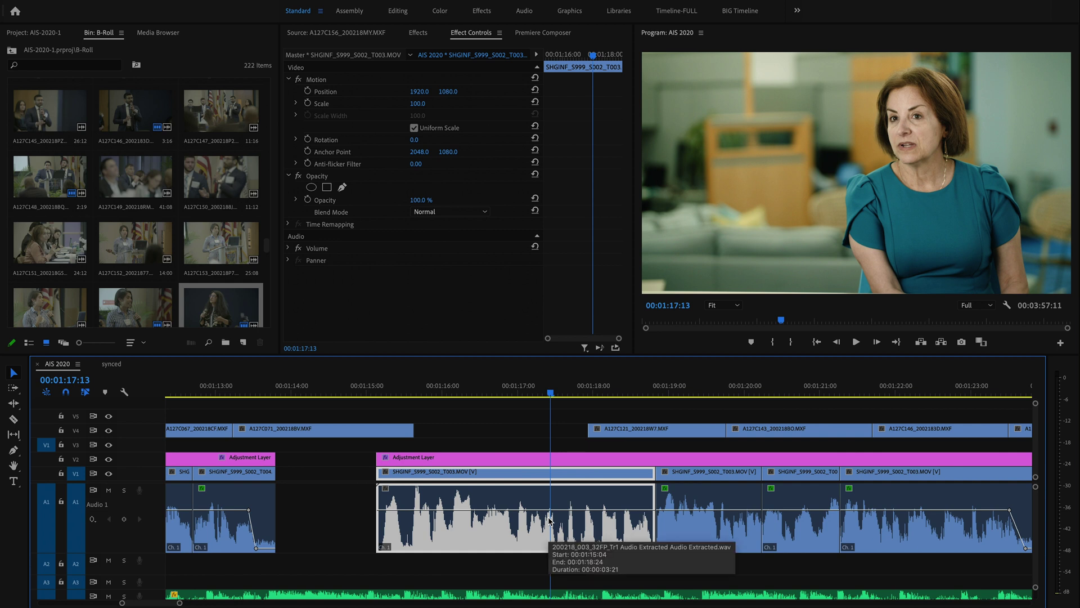
right_click(513, 530)
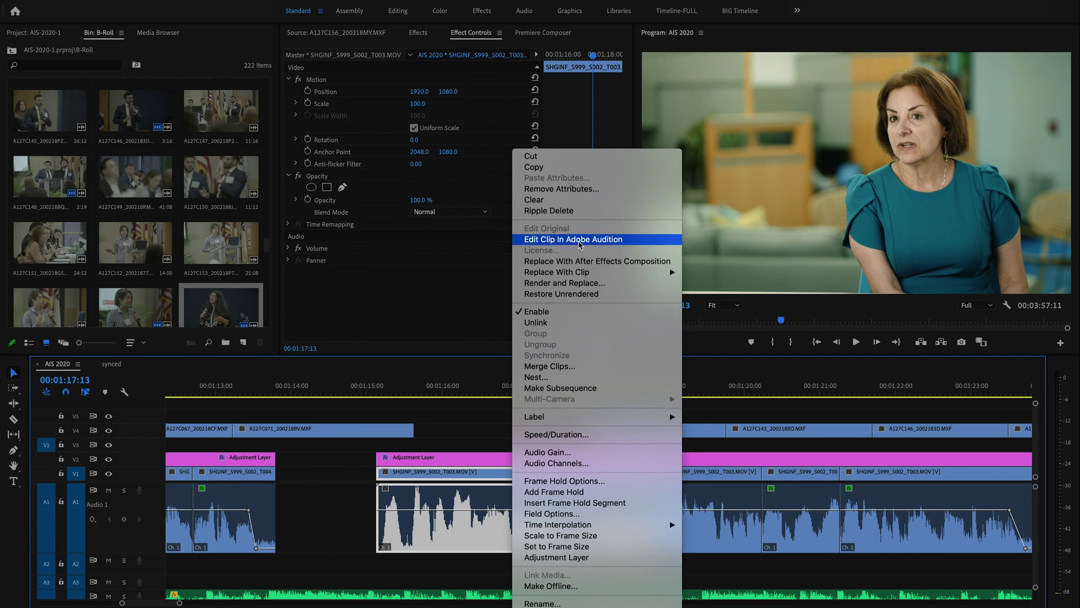
click(582, 241)
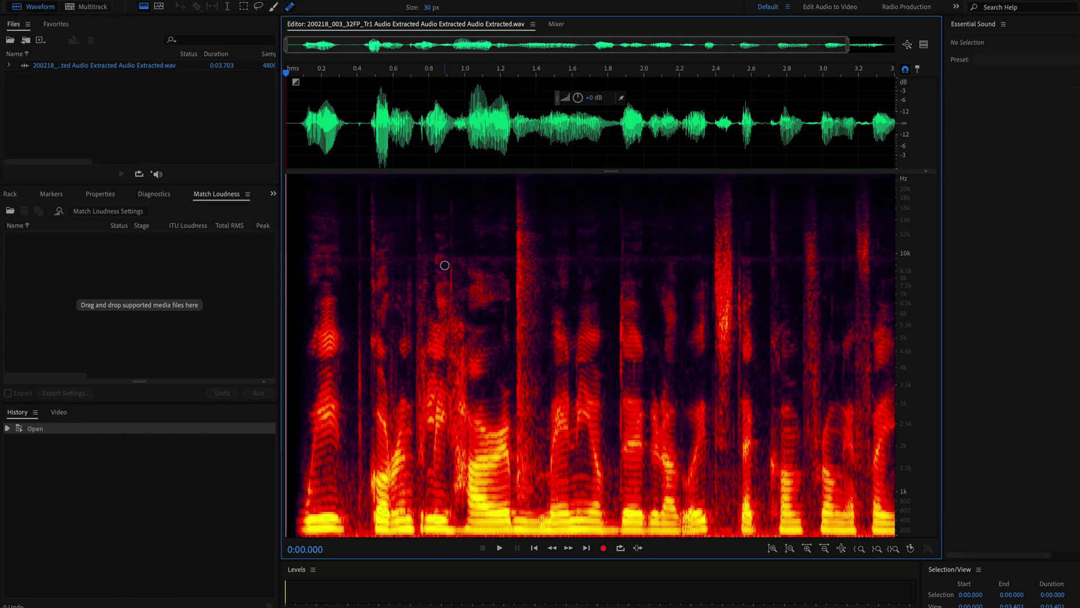
Show the spectral frequency display beneath the waveform and enlarge the waveform pane
key(space)
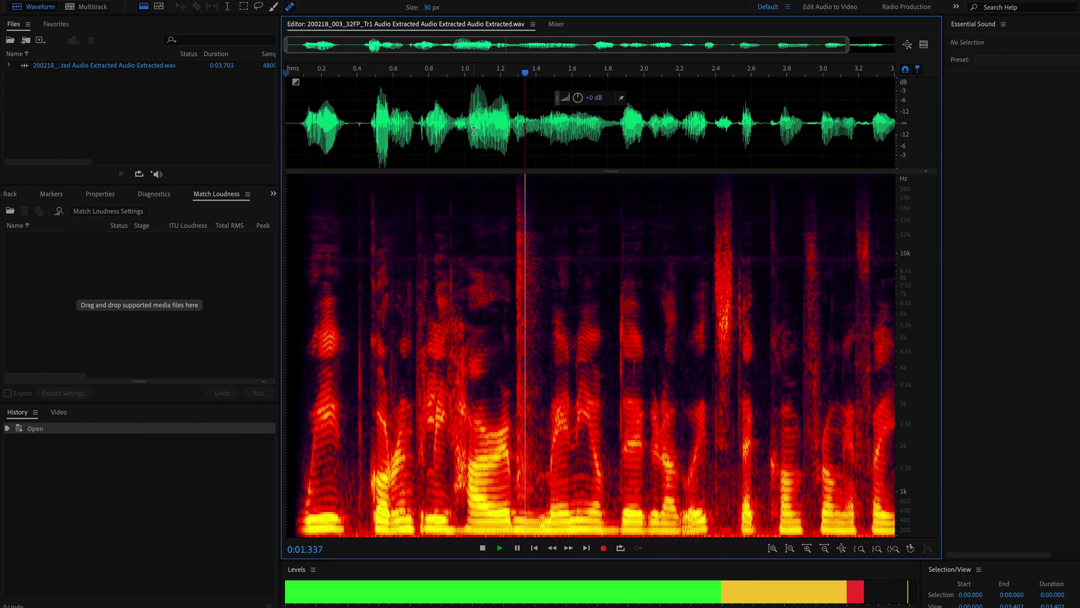
key(space)
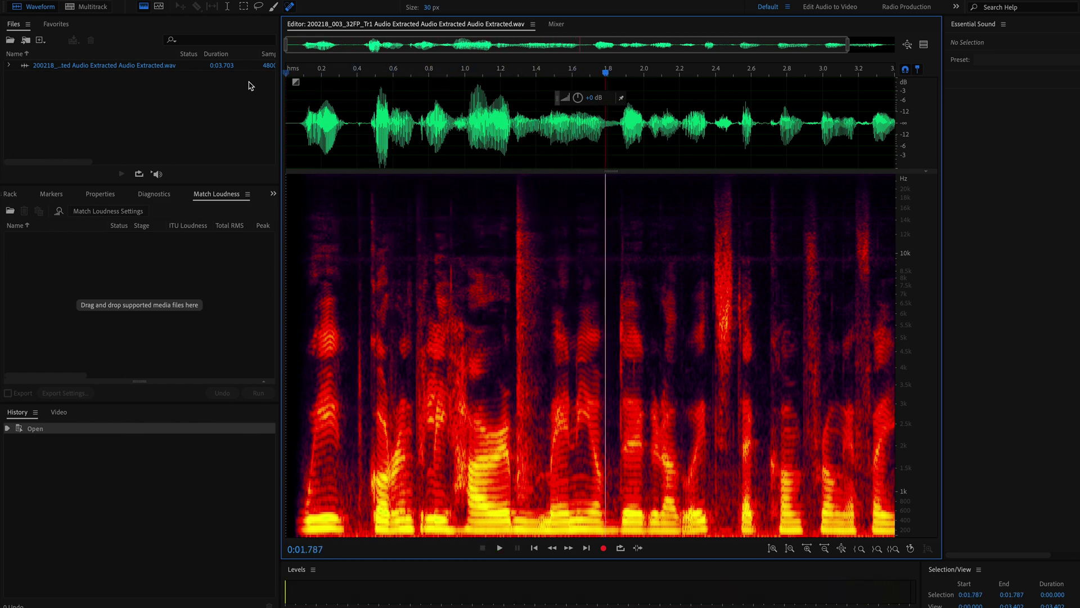
click(146, 8)
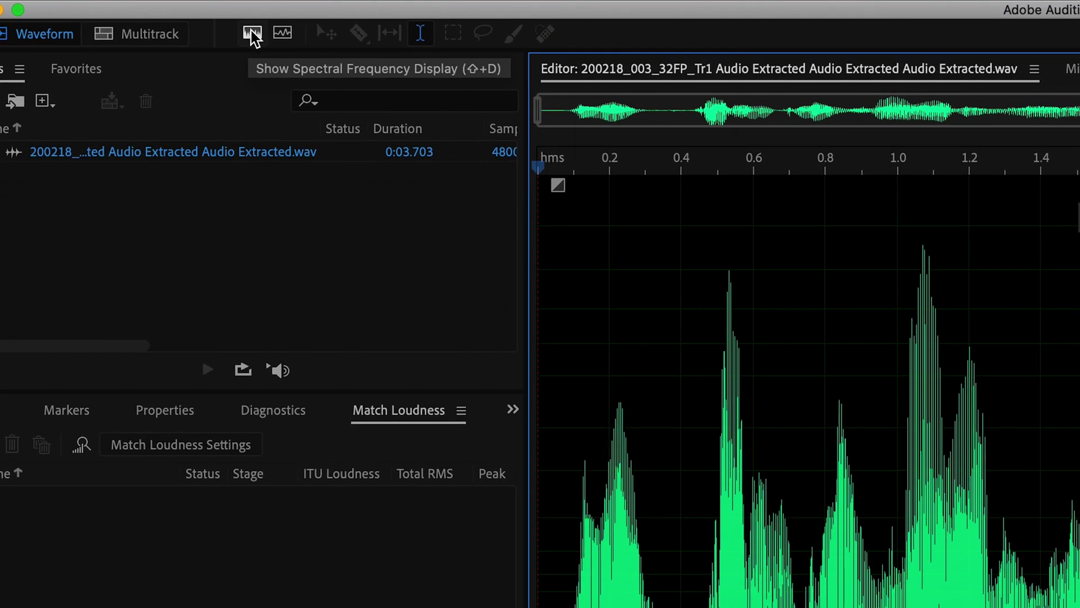
click(251, 33)
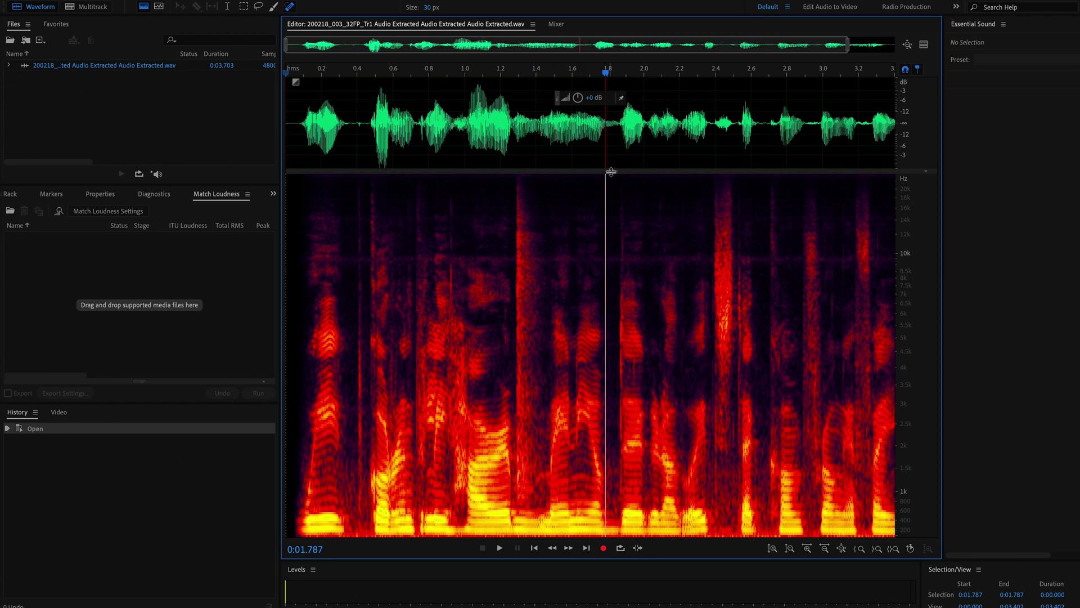
drag(611, 171, 611, 230)
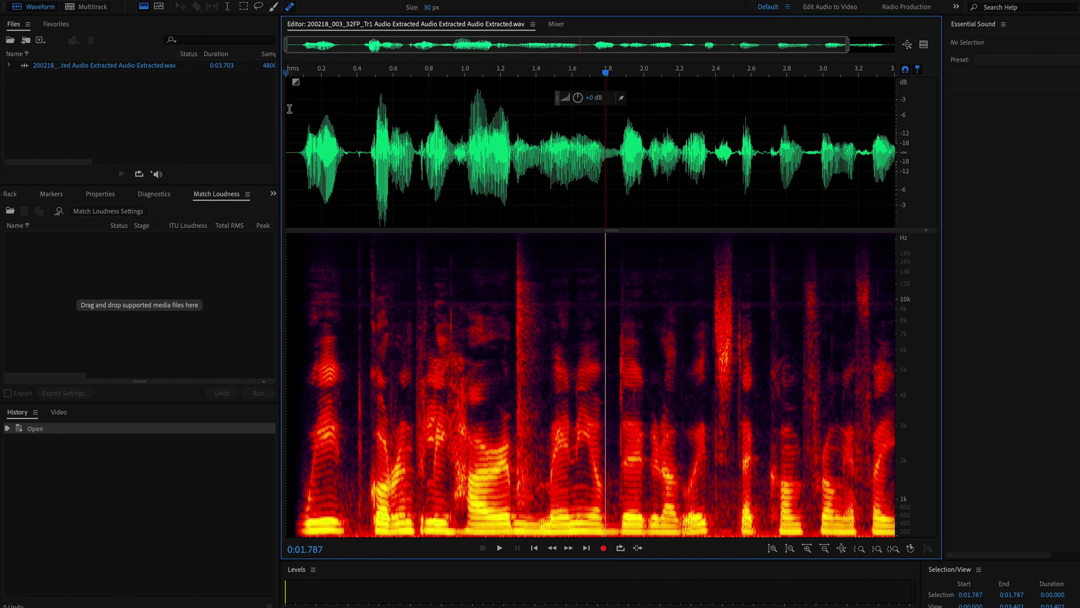
Replay the clip from its start to locate the click, then select the Spot Healing Brush
key(Home)
key(space)
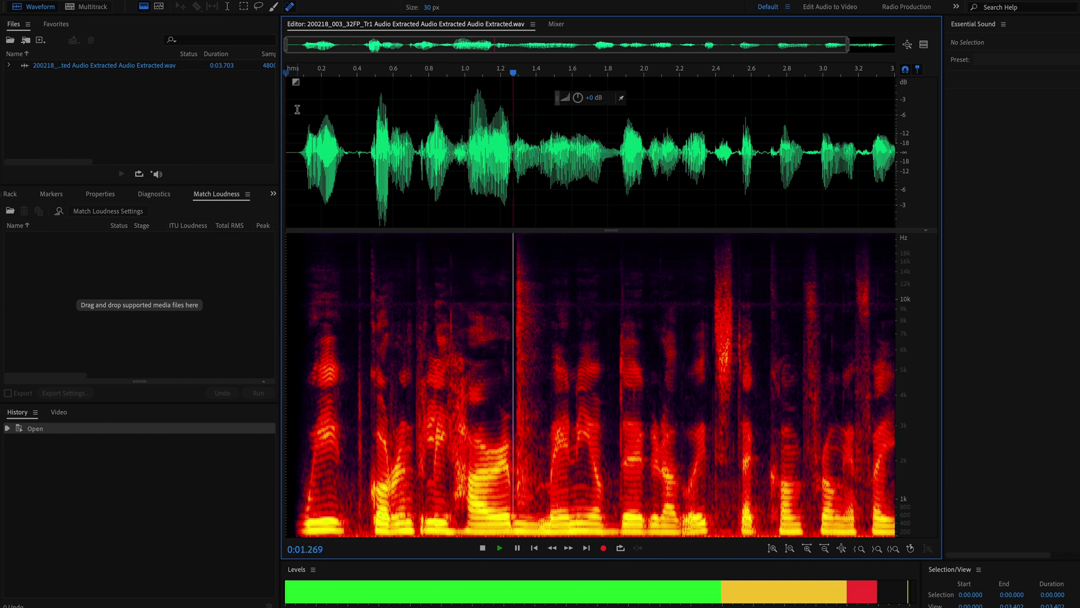
key(space)
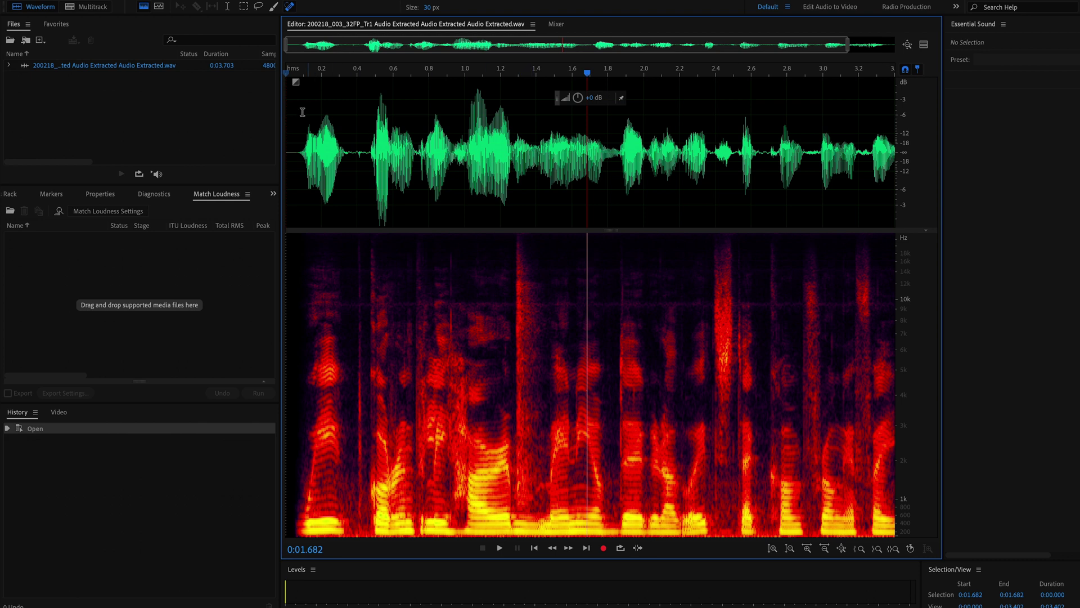
click(301, 145)
key(space)
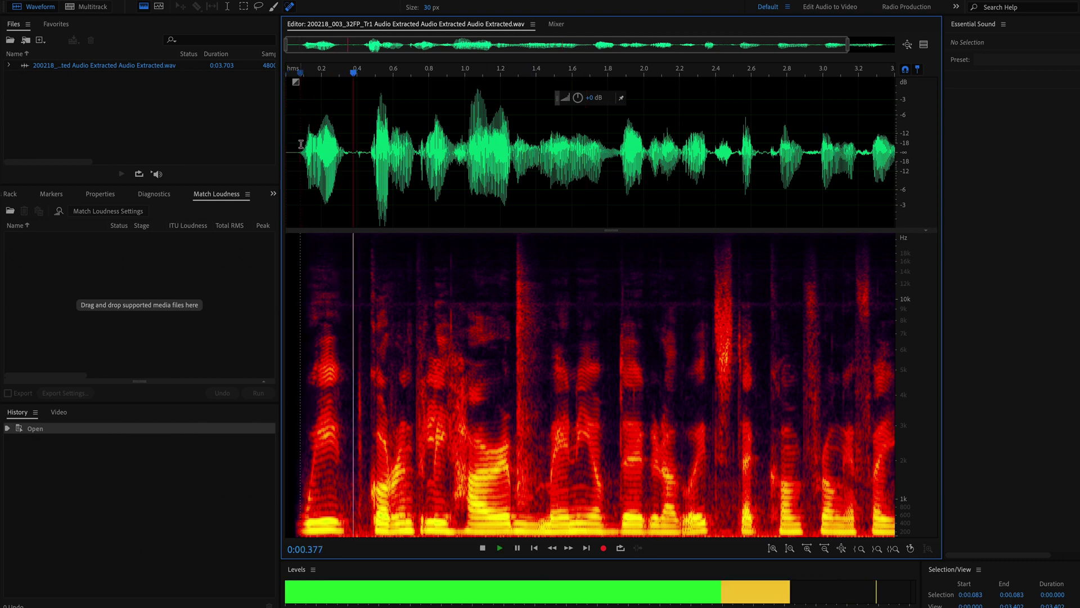
key(space)
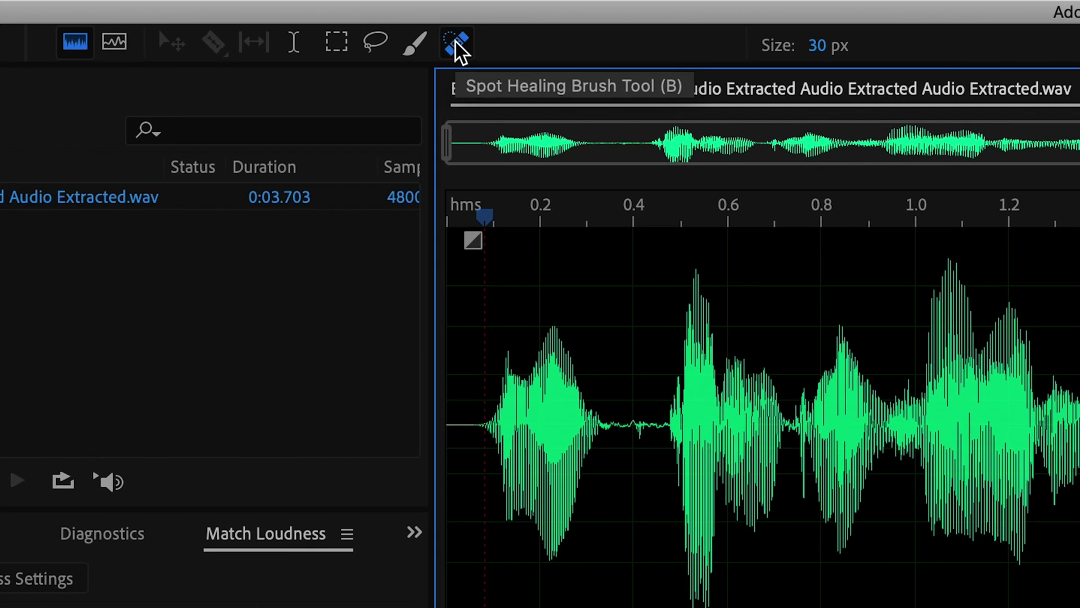
click(457, 43)
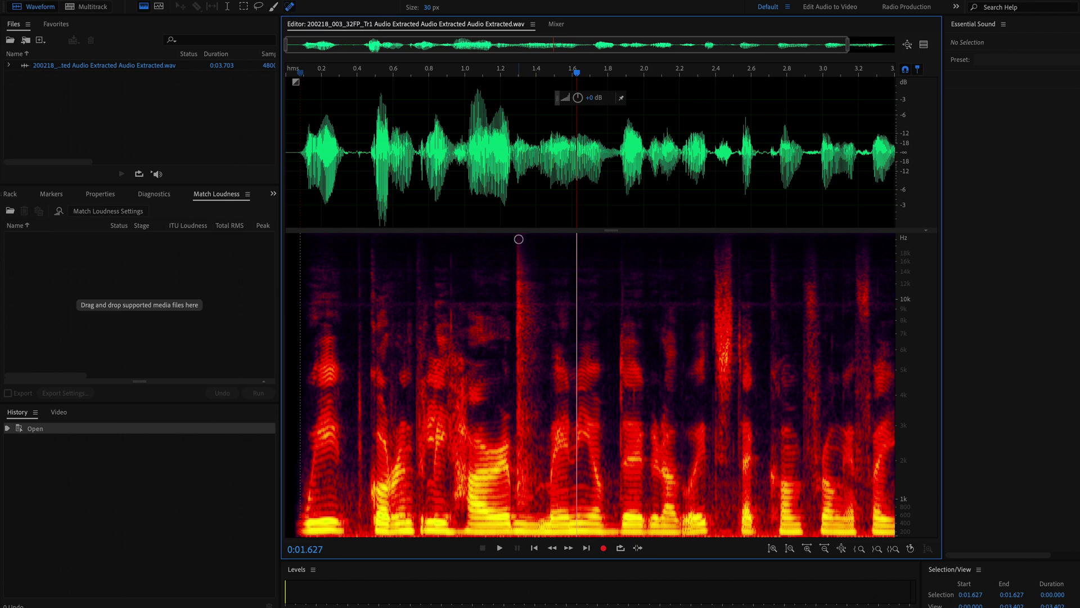
Paint over the click's vertical streak near 1.27 s so Auto Heal removes it
mouse_move(518, 239)
mouse_down()
mouse_move(518, 441)
mouse_move(522, 240)
mouse_move(525, 311)
mouse_up()
mouse_move(523, 409)
mouse_down()
mouse_move(532, 267)
mouse_move(538, 438)
mouse_move(532, 422)
mouse_move(518, 456)
mouse_move(539, 462)
mouse_move(542, 447)
mouse_move(529, 455)
mouse_up()
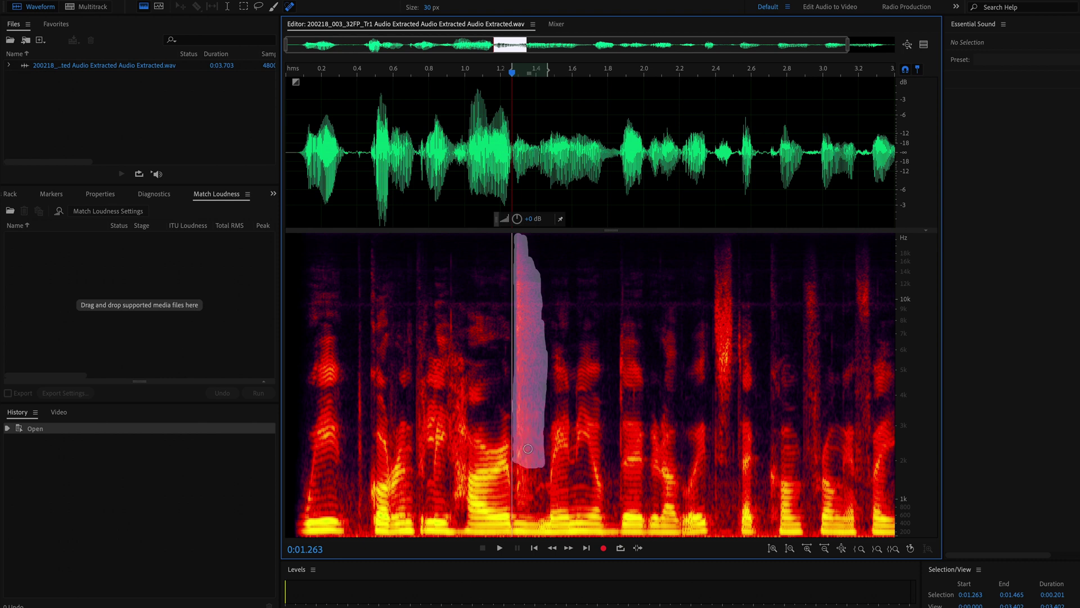
drag(517, 404, 515, 261)
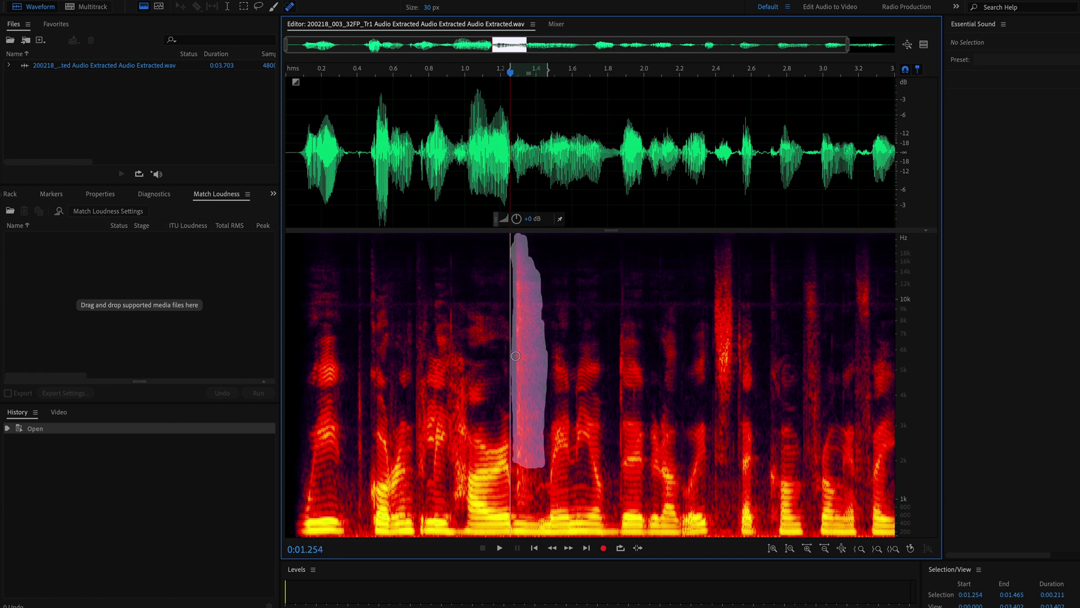
drag(515, 352, 515, 354)
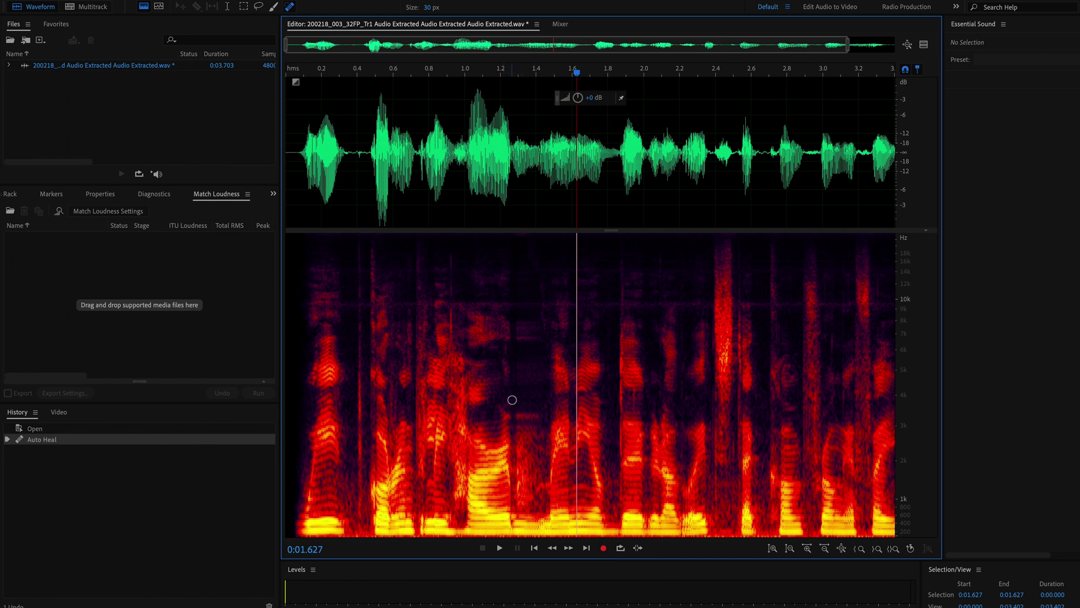
Replay the healed audio from the start twice, save the WAV, and return to Premiere Pro
click(289, 147)
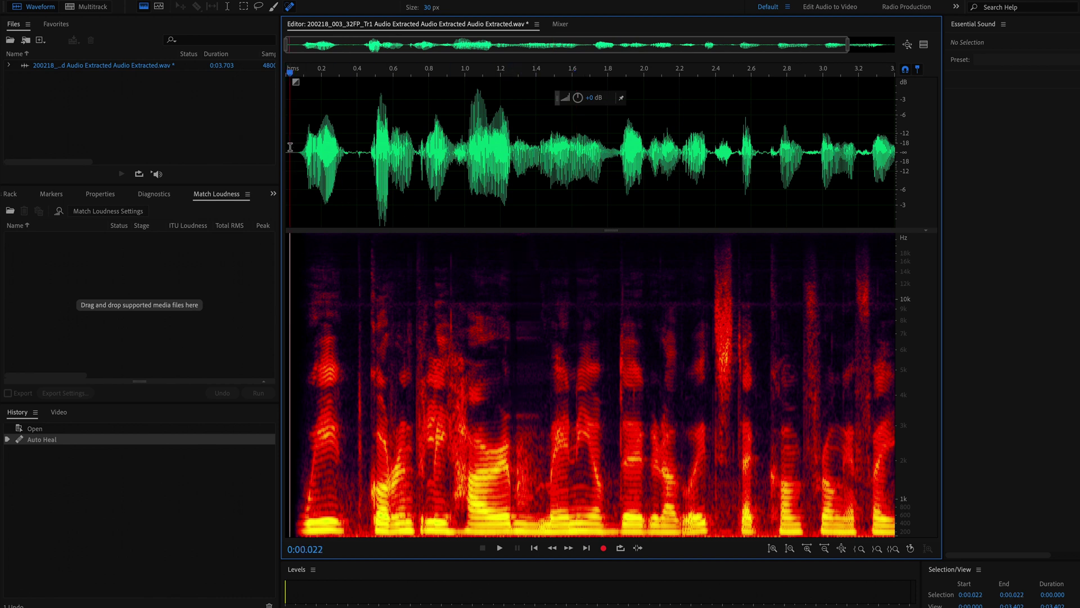
key(space)
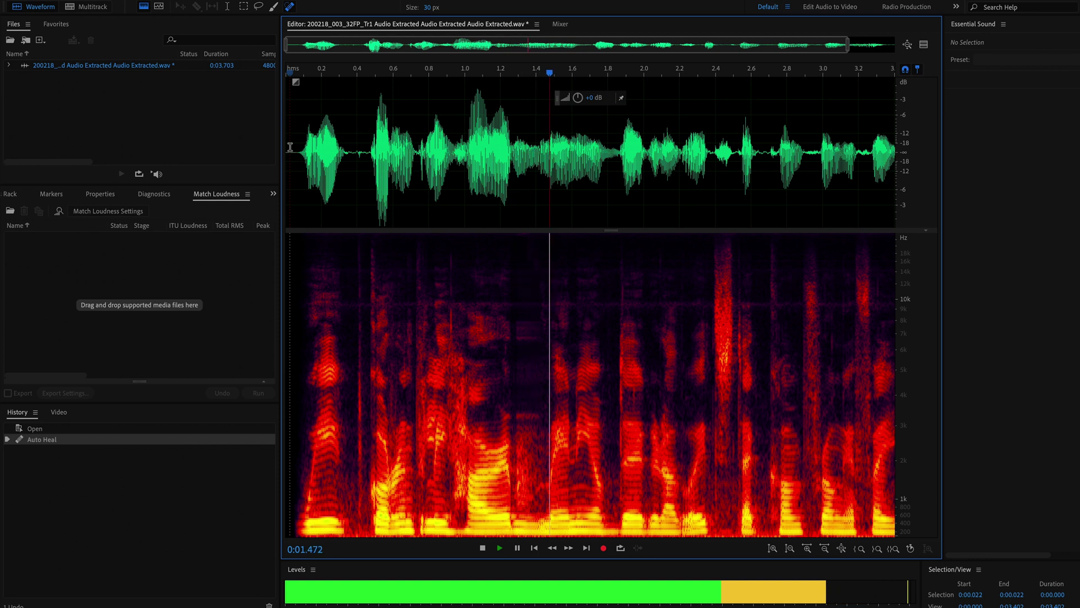
key(space)
click(291, 147)
key(space)
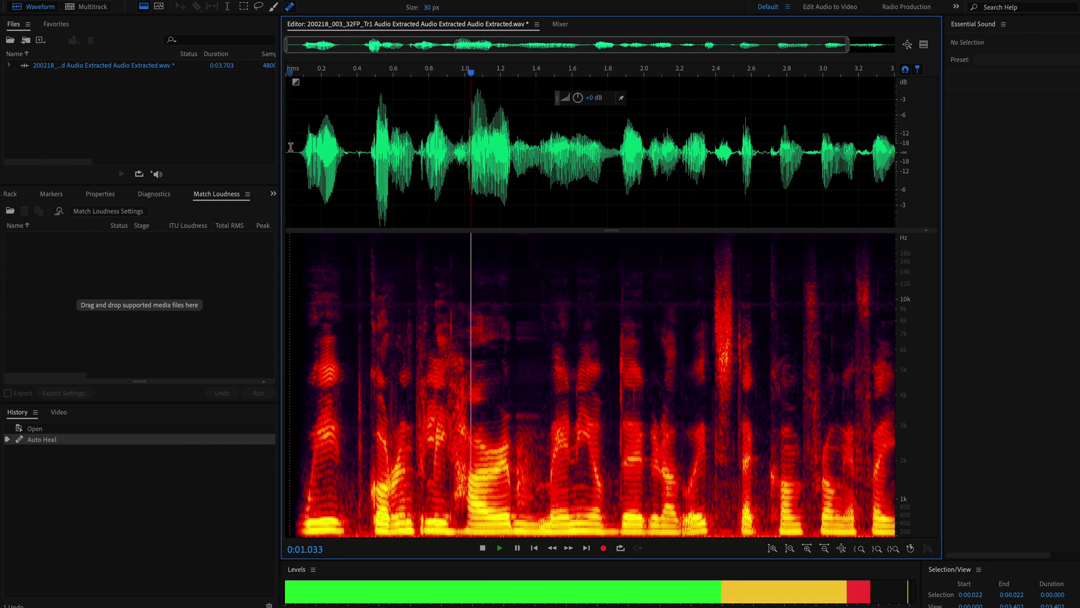
key(space)
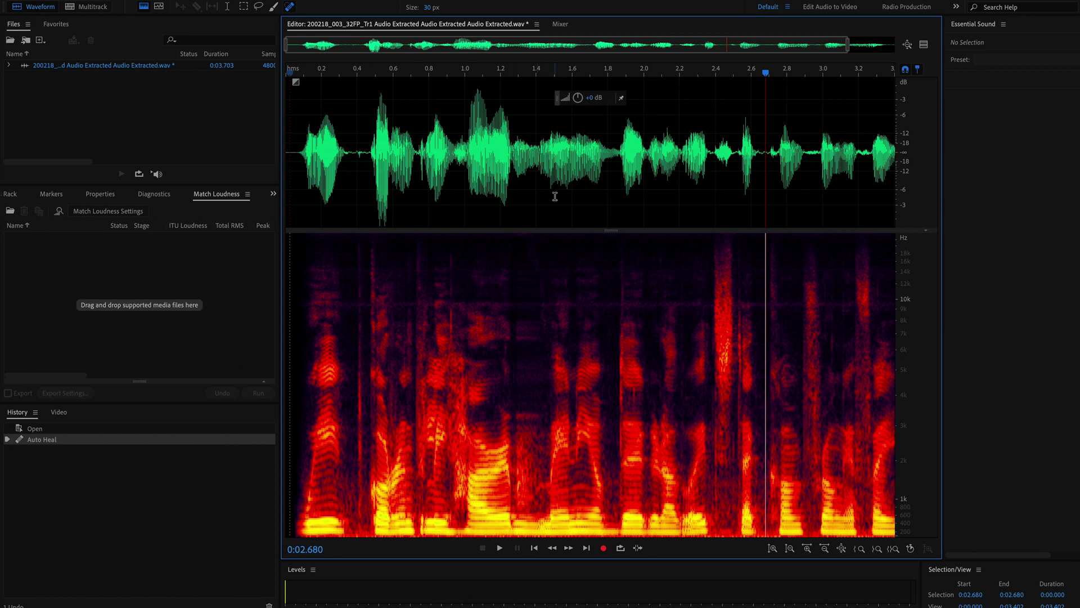
key(ctrl+s)
key(alt+Tab)
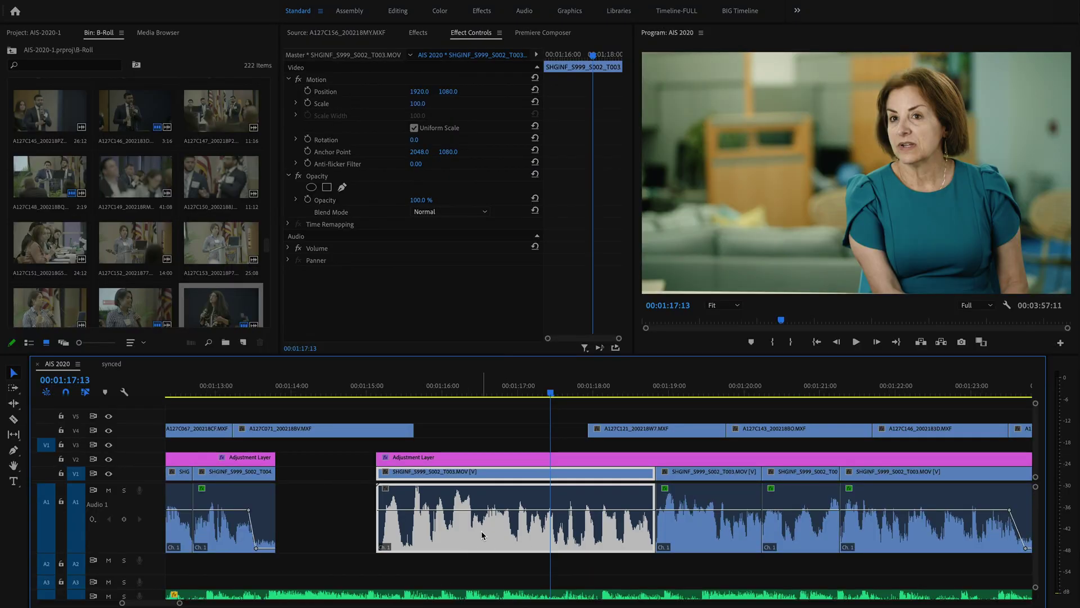
Save the project, review the healed interview clip from just before it, and save again
key(ctrl+s)
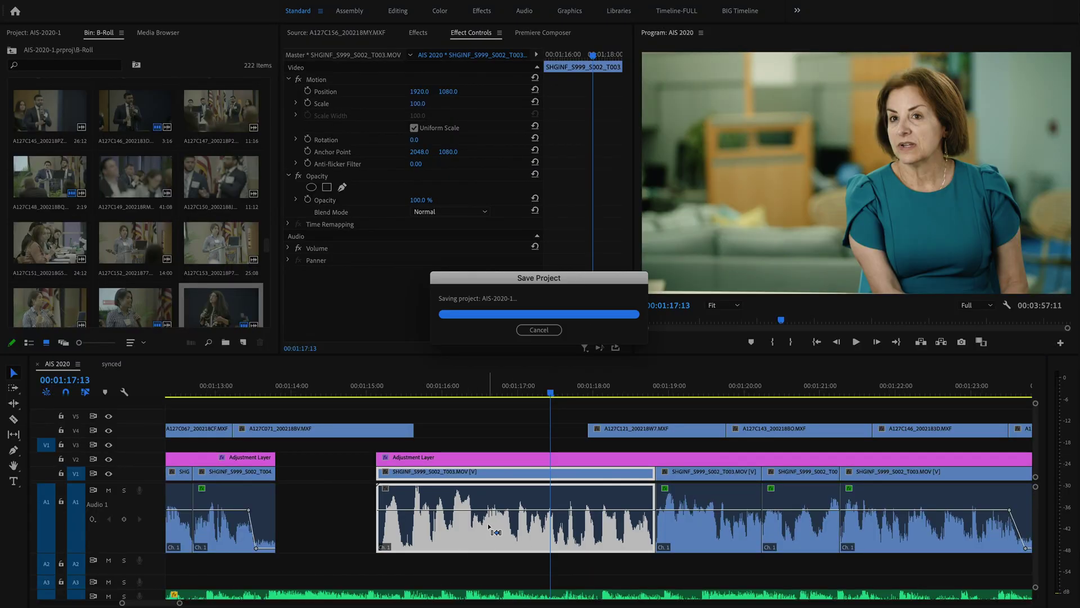
click(365, 388)
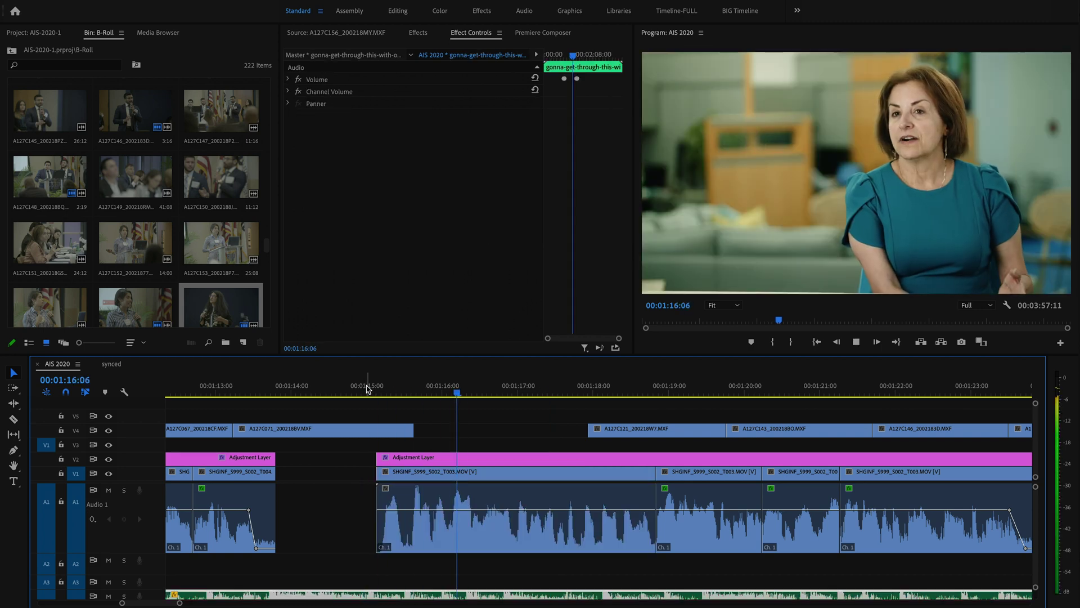
key(space)
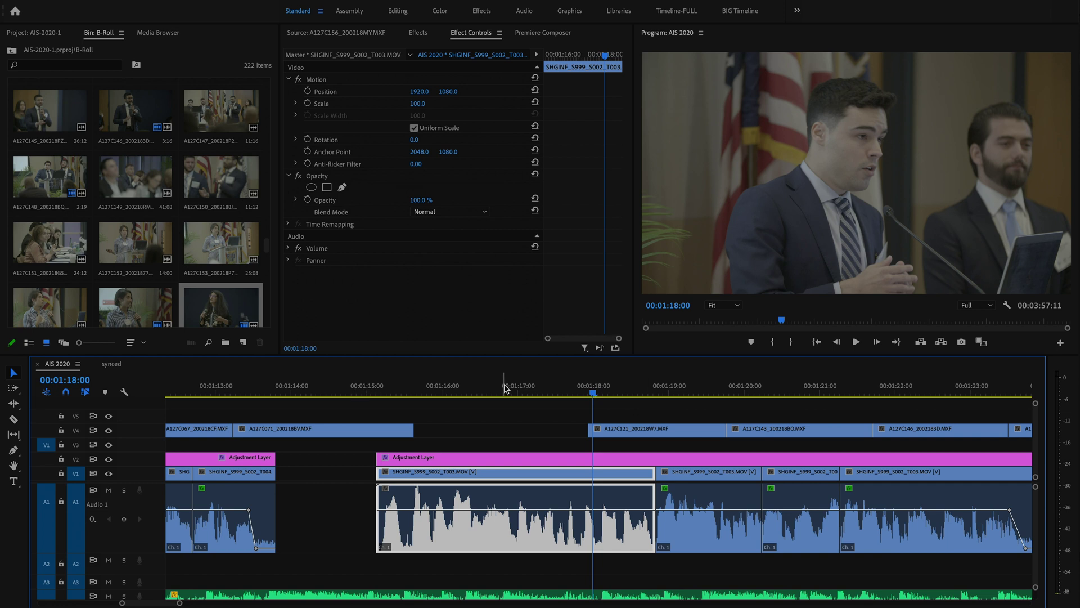
click(433, 393)
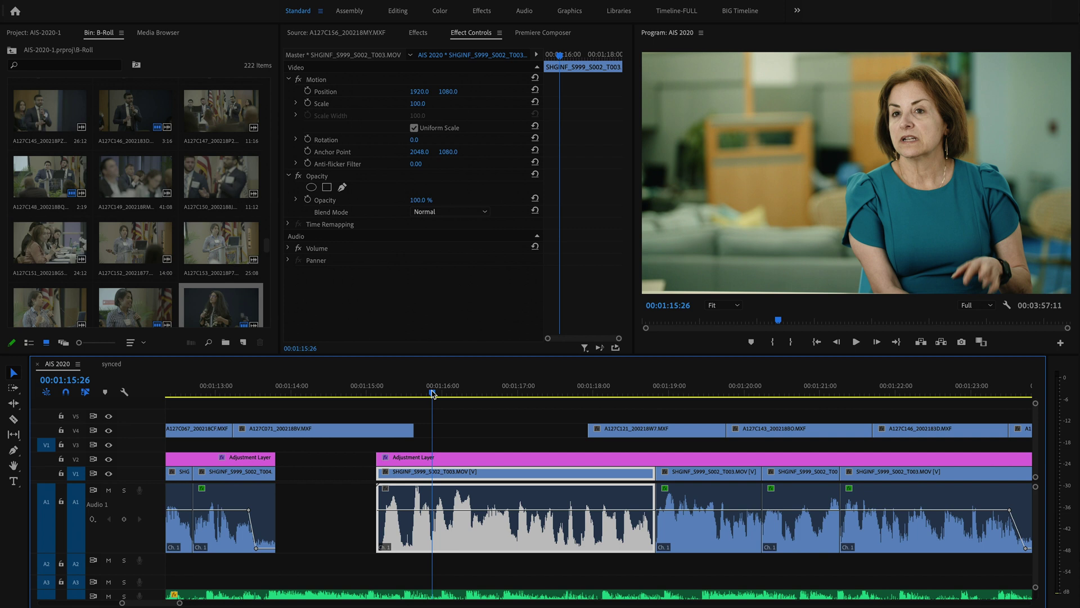
key(ctrl+s)
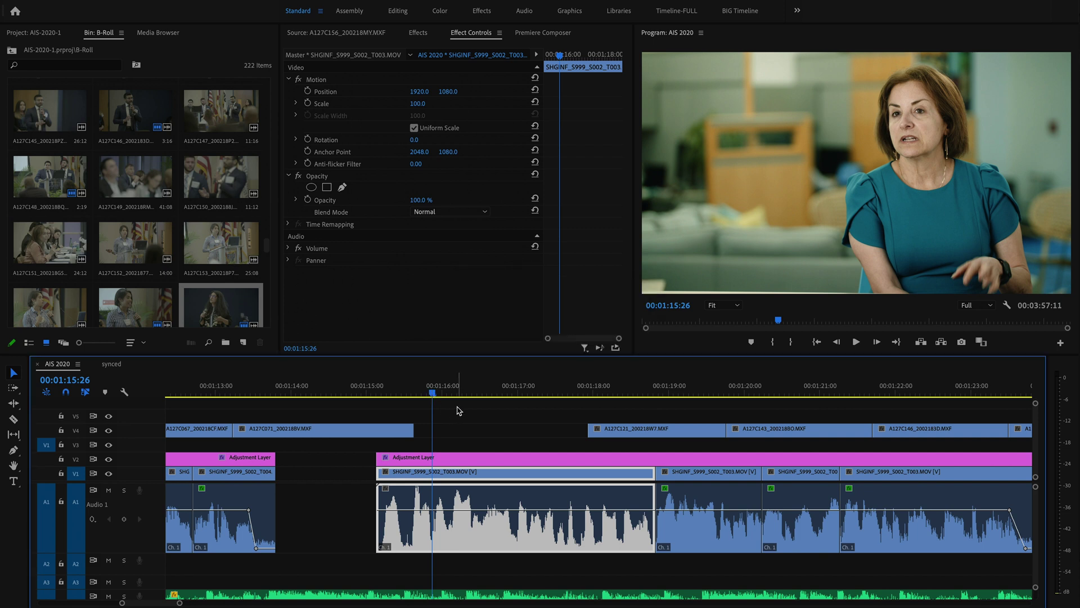